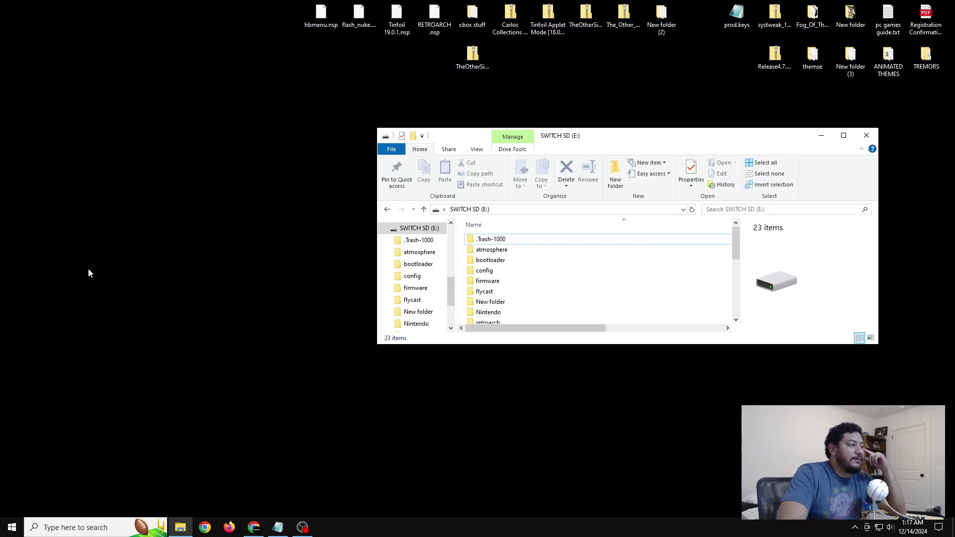
Move Explorer left and highlight the supported audio file types in the README's Installation step 3.
drag(667, 142, 354, 162)
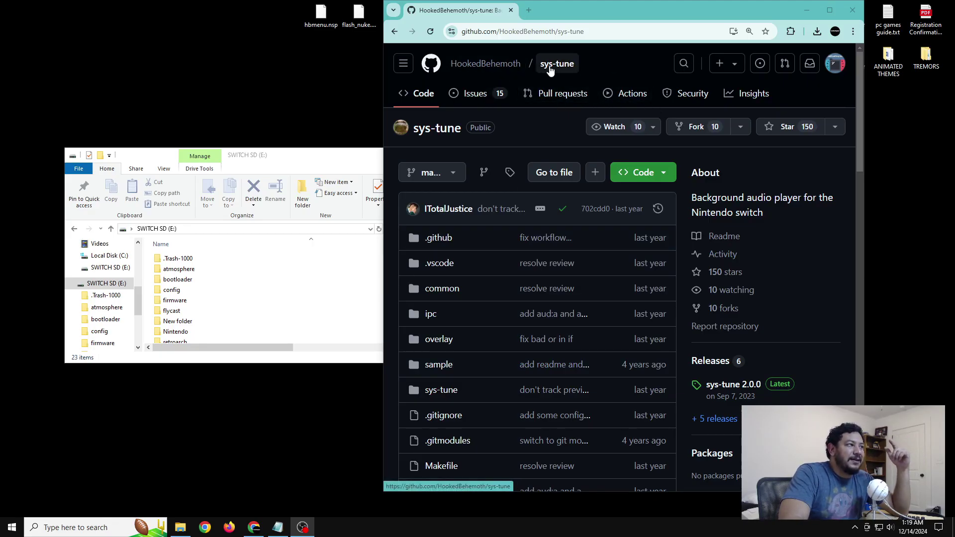
scroll(765, 214, down, 5)
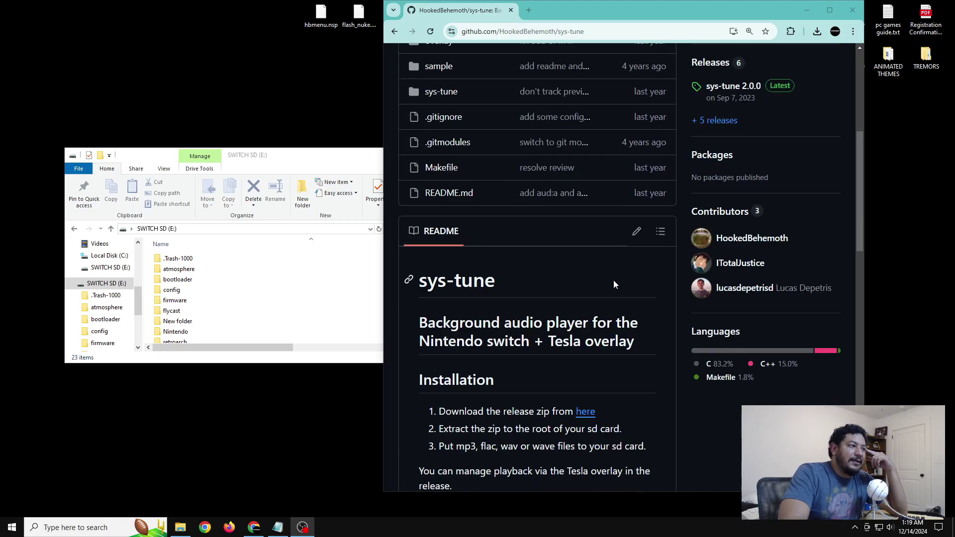
scroll(613, 284, down, 2)
scroll(441, 127, down, 2)
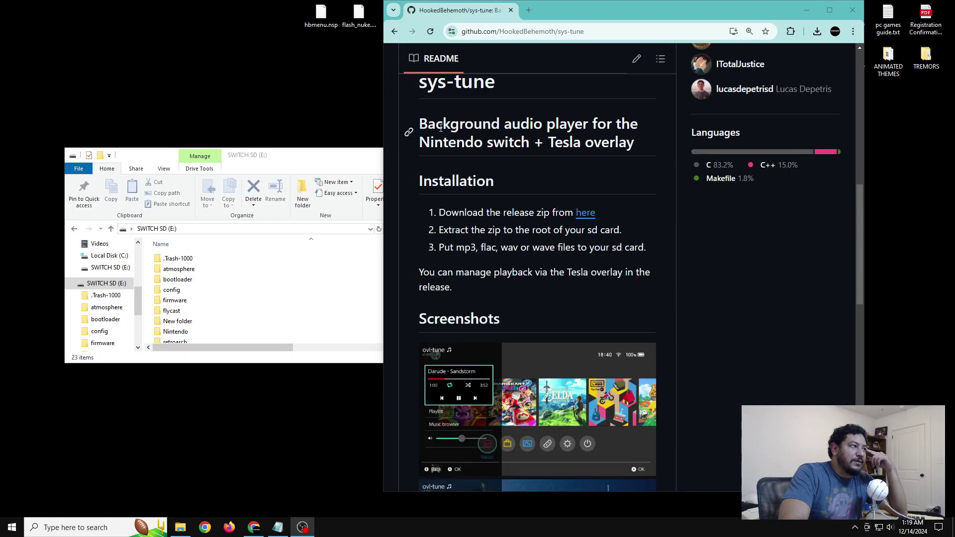
scroll(492, 162, down, 2)
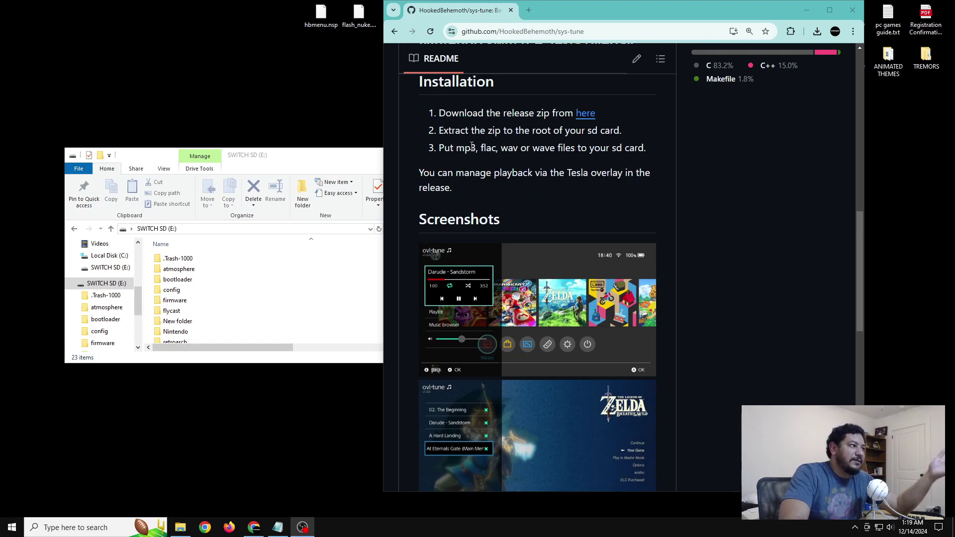
drag(457, 149, 625, 149)
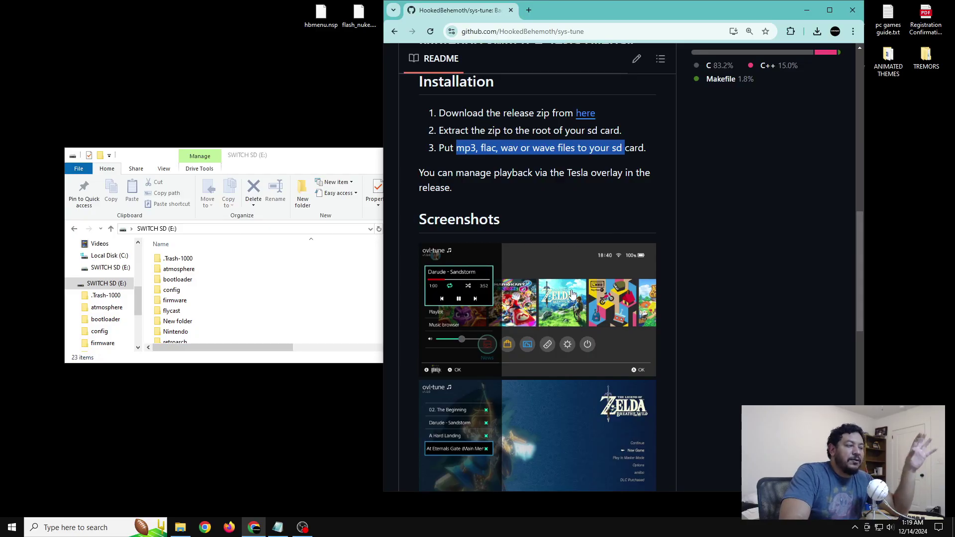
Go to the latest sys-tune release page (2.0.0).
scroll(473, 211, down, 2)
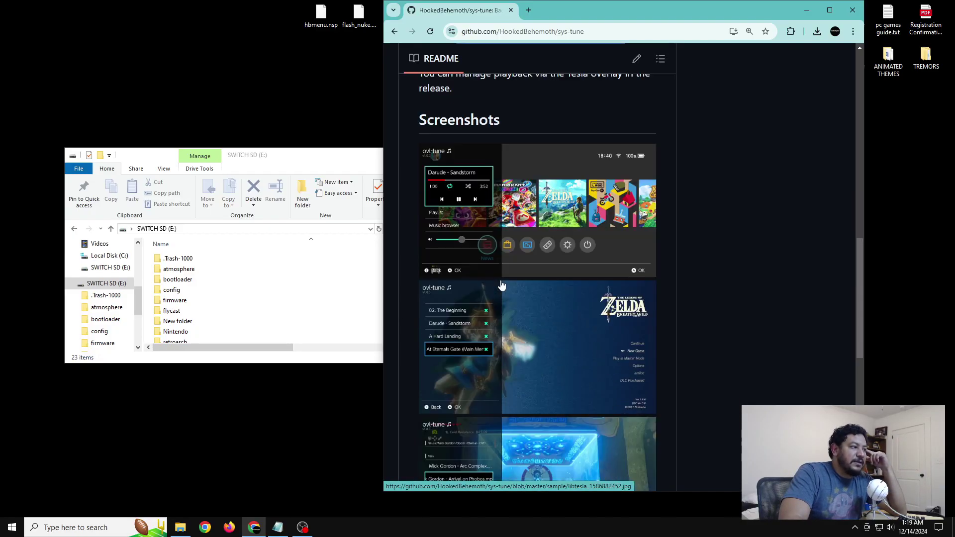
scroll(472, 213, down, 3)
scroll(471, 323, up, 9)
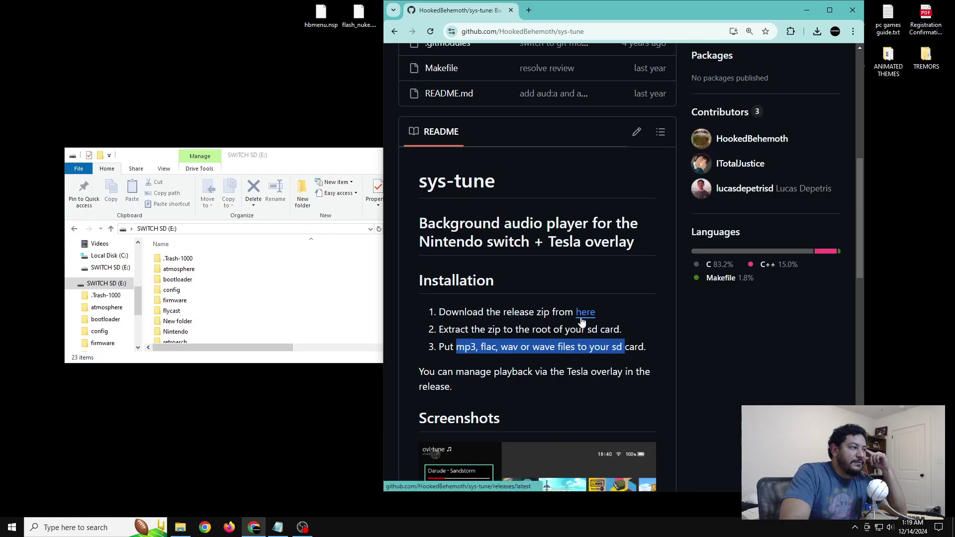
click(585, 313)
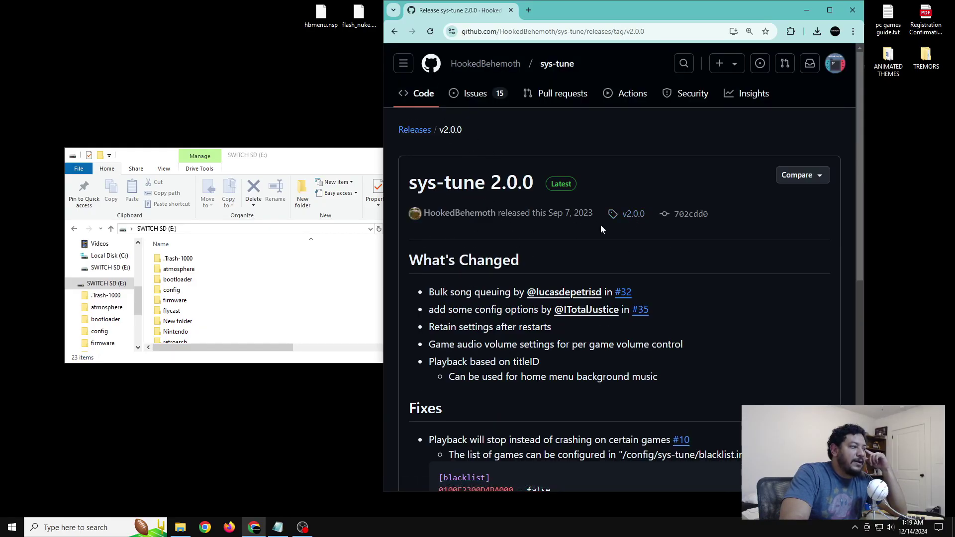
Download the sys-tune-2.0.0-702cdd0.zip release asset.
scroll(612, 249, down, 8)
scroll(623, 267, up, 8)
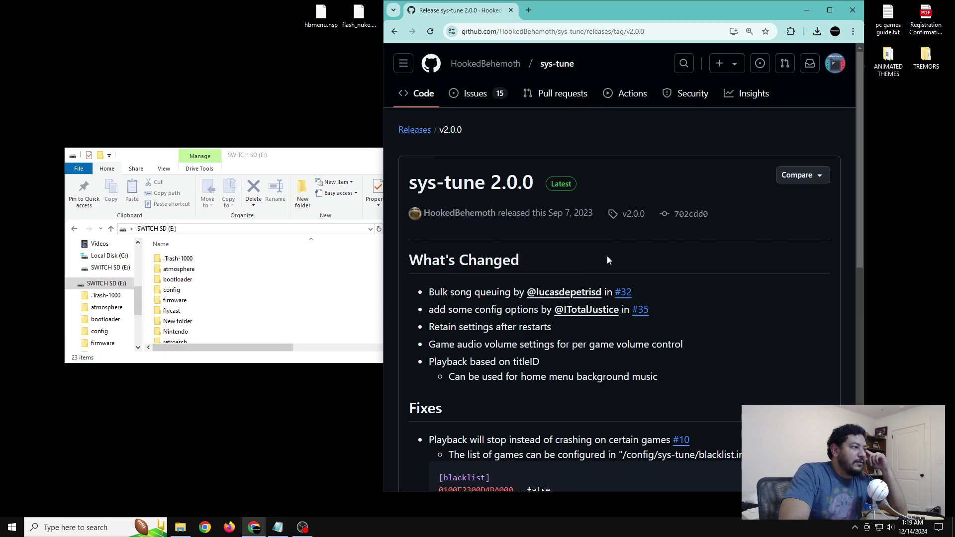
scroll(607, 256, down, 3)
scroll(539, 229, down, 6)
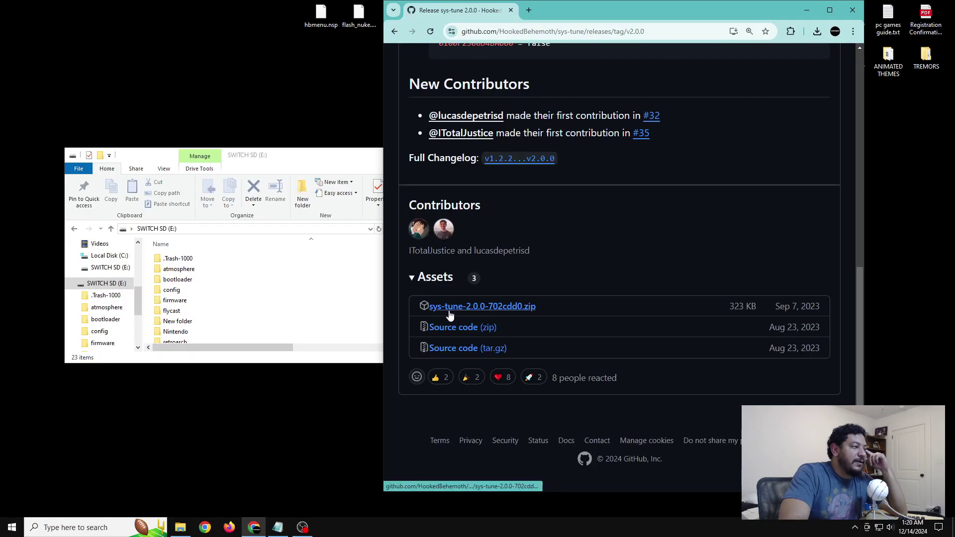
click(495, 313)
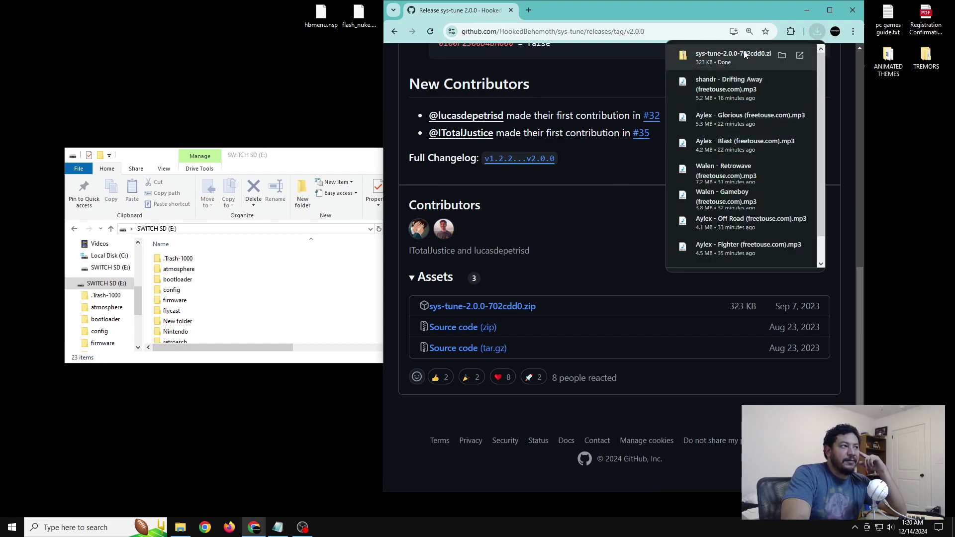
Drag the downloaded zip onto the desktop and minimize Chrome.
drag(727, 61, 259, 111)
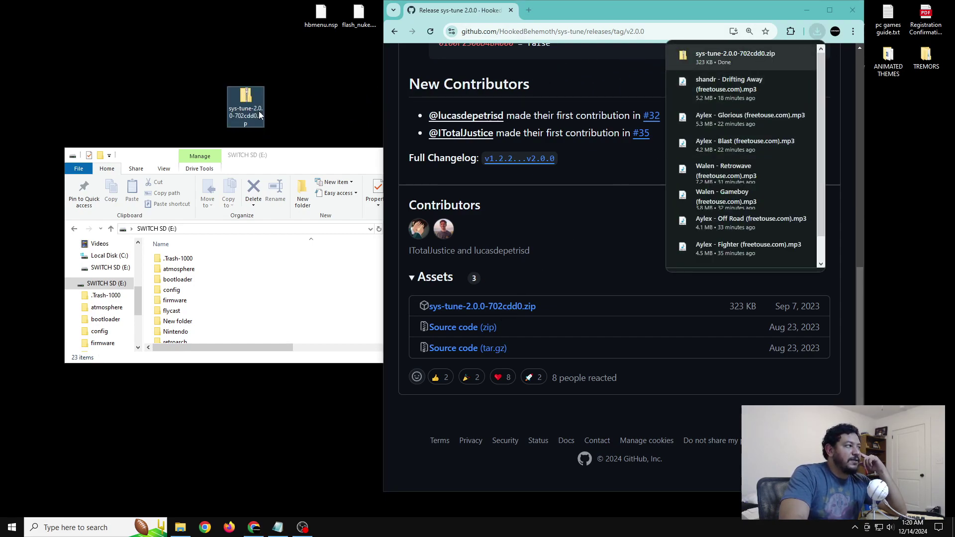
click(804, 10)
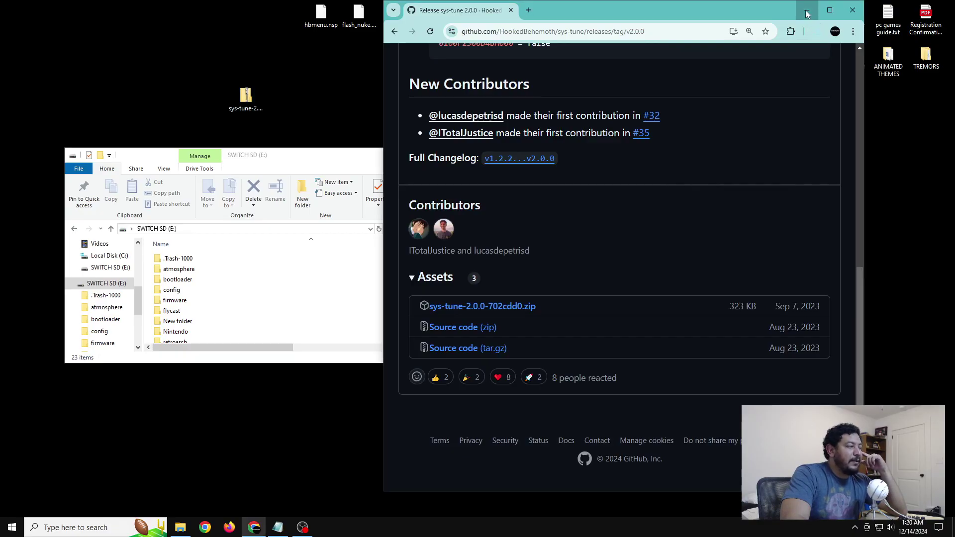
click(805, 10)
Open sys-tune-2.0.0-702cdd0.zip from the desktop with 7-Zip's Open archive.
drag(258, 115, 631, 193)
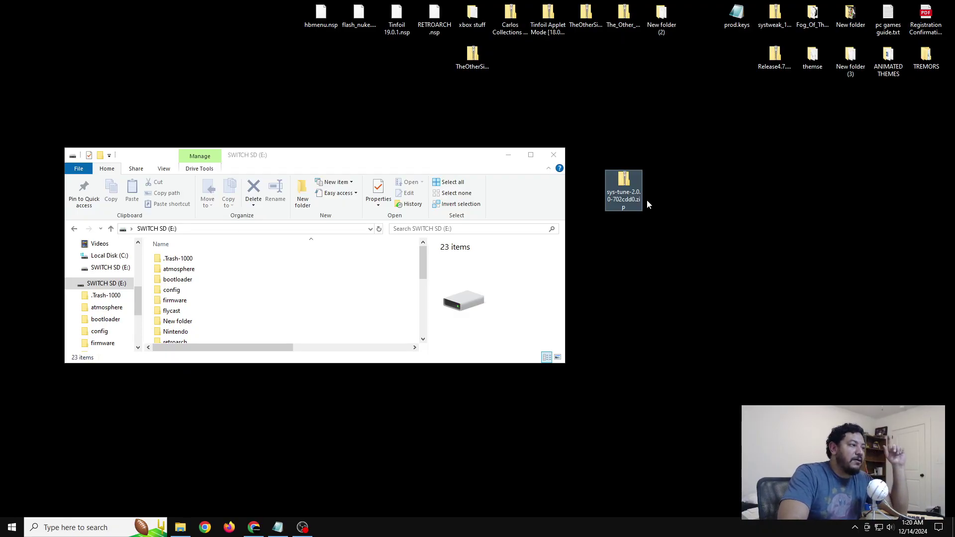
right_click(623, 189)
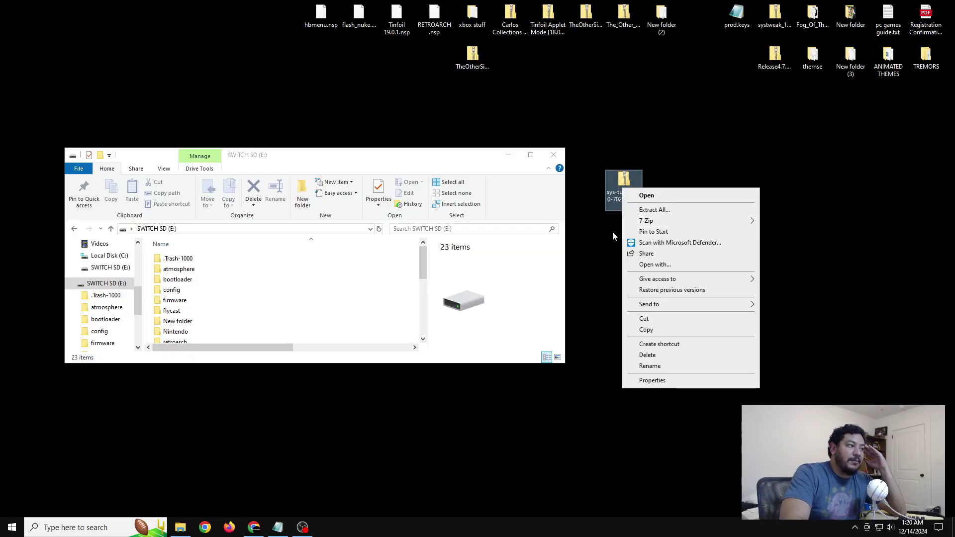
mouse_move(655, 223)
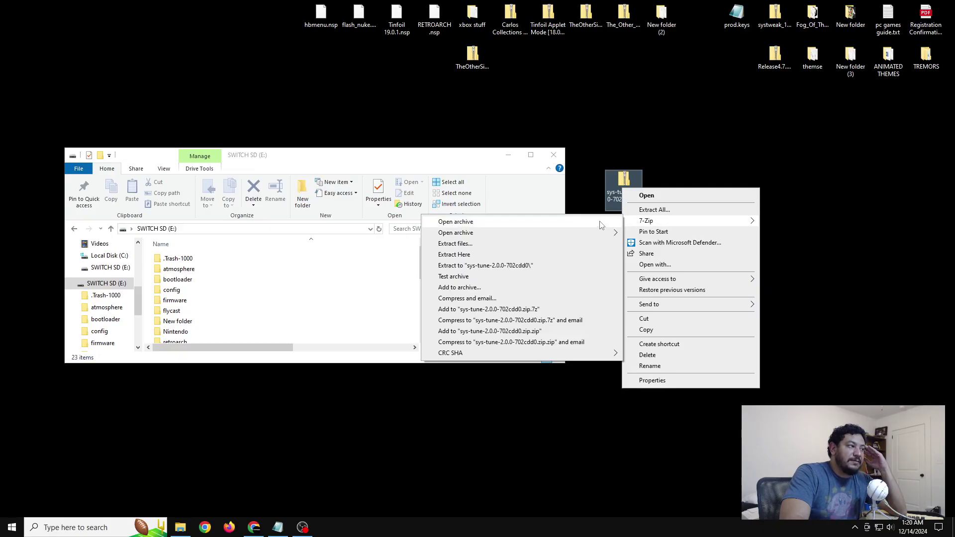
click(548, 226)
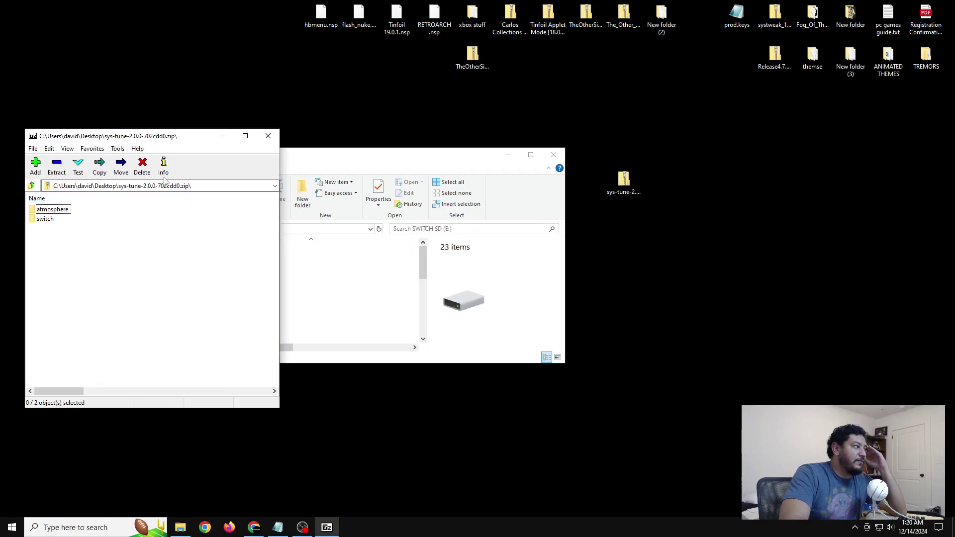
Place the SWITCH SD (E:) window beside 7-Zip and select the atmosphere and switch folders.
drag(326, 164, 581, 153)
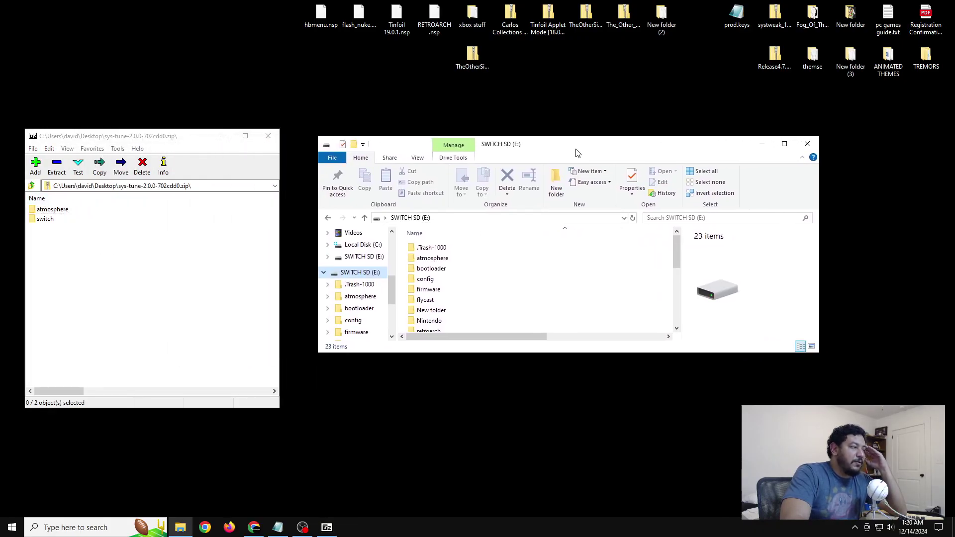
drag(99, 231, 38, 207)
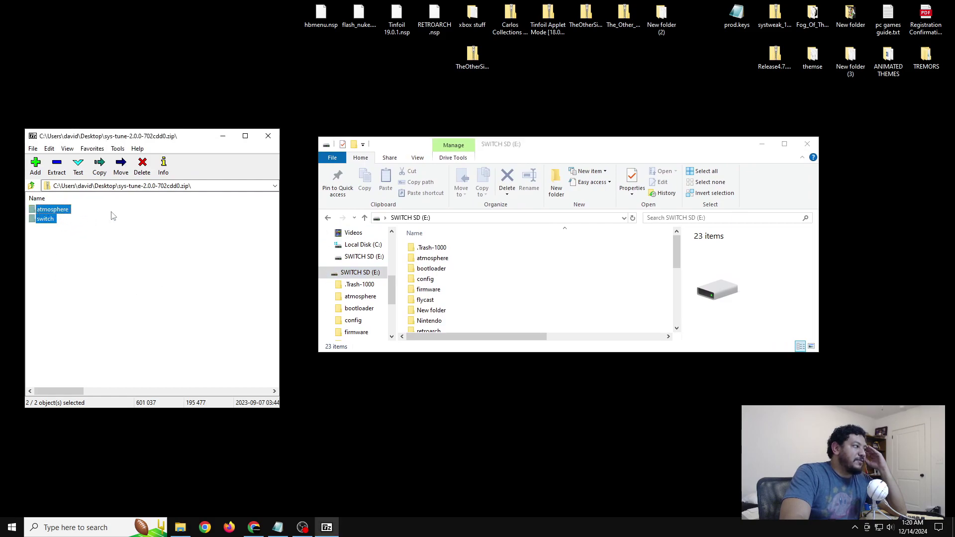
click(678, 253)
drag(677, 251, 672, 311)
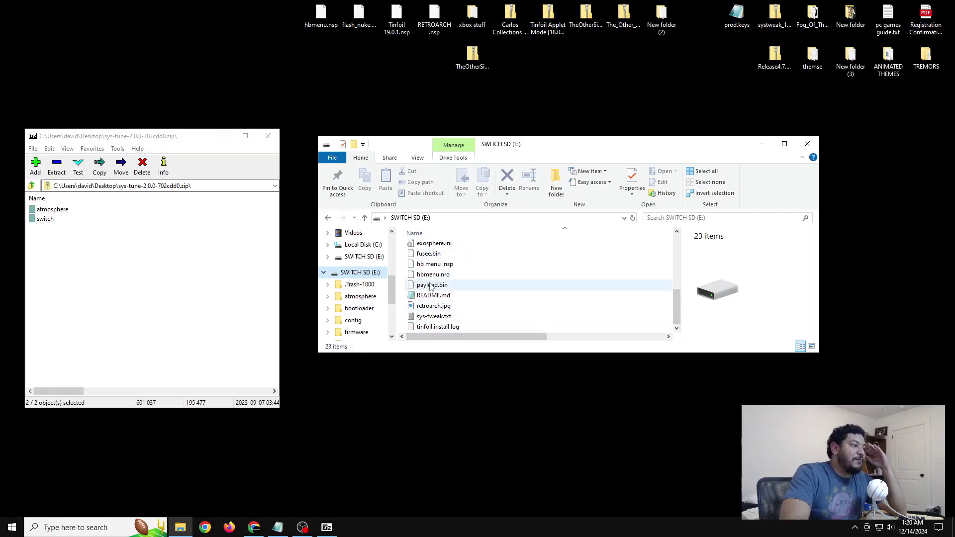
mouse_move(675, 304)
mouse_down()
mouse_move(676, 274)
mouse_move(680, 302)
mouse_up()
scroll(604, 303, down, 1)
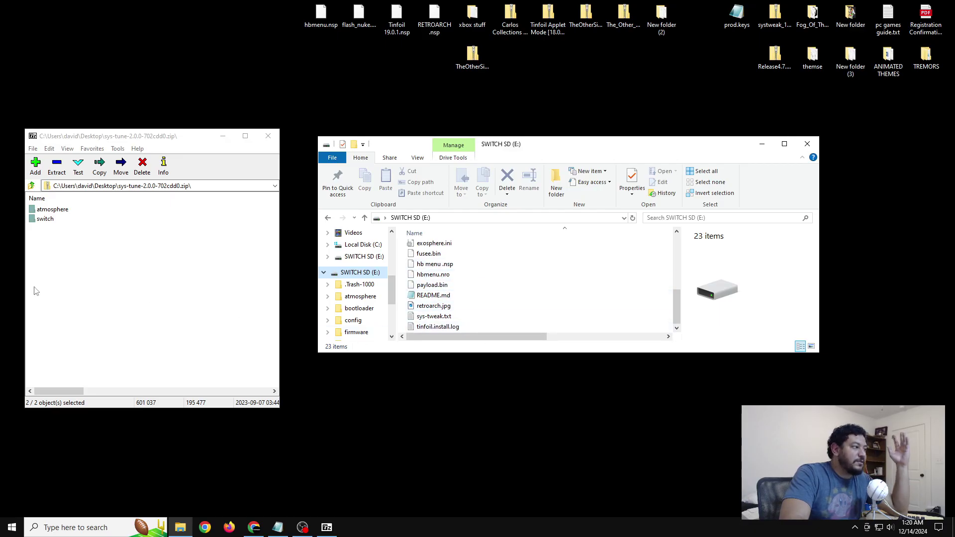
Drag atmosphere and switch from 7-Zip into the SWITCH SD (E:) root.
drag(92, 230, 31, 203)
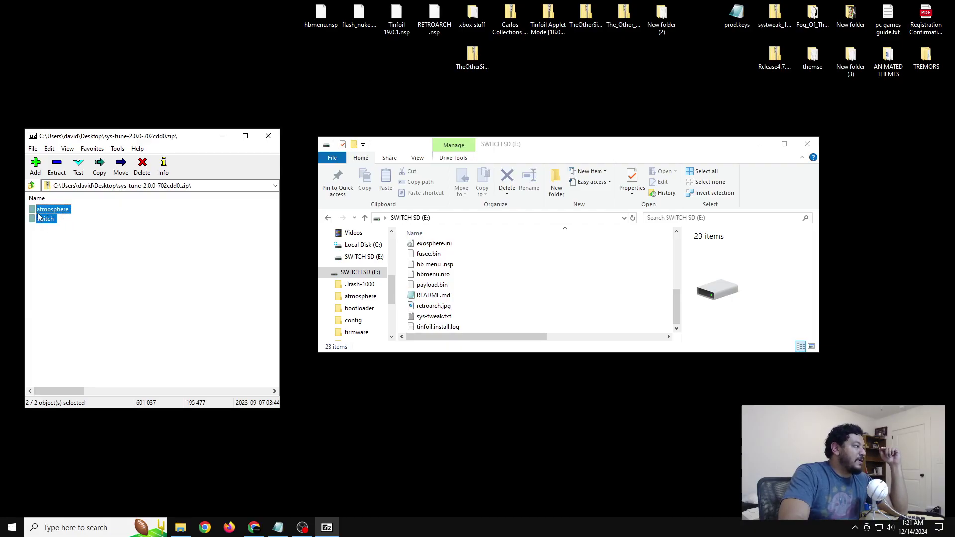
drag(44, 212, 406, 305)
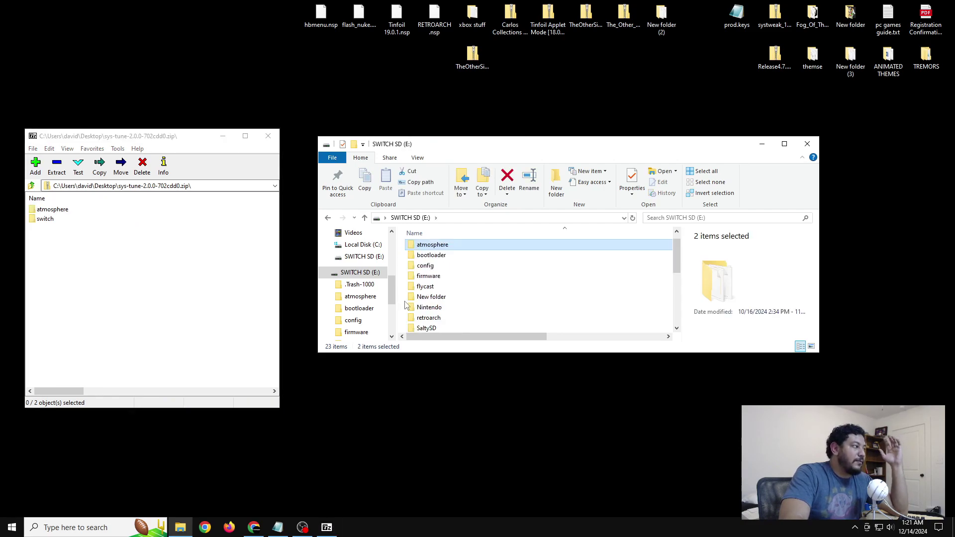
scroll(406, 305, down, 3)
scroll(446, 291, up, 4)
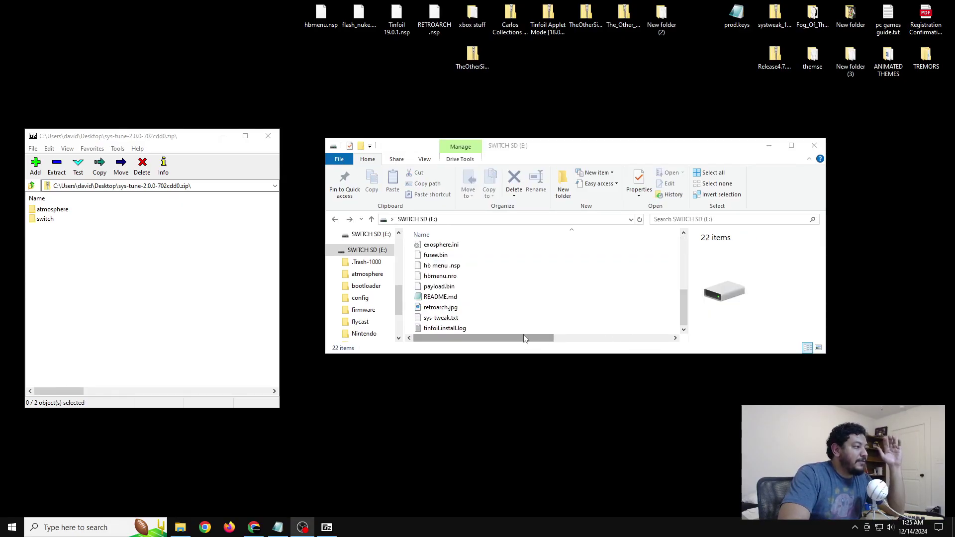
Add a new folder named music at the SWITCH SD (E:) root via New > Folder.
right_click(411, 278)
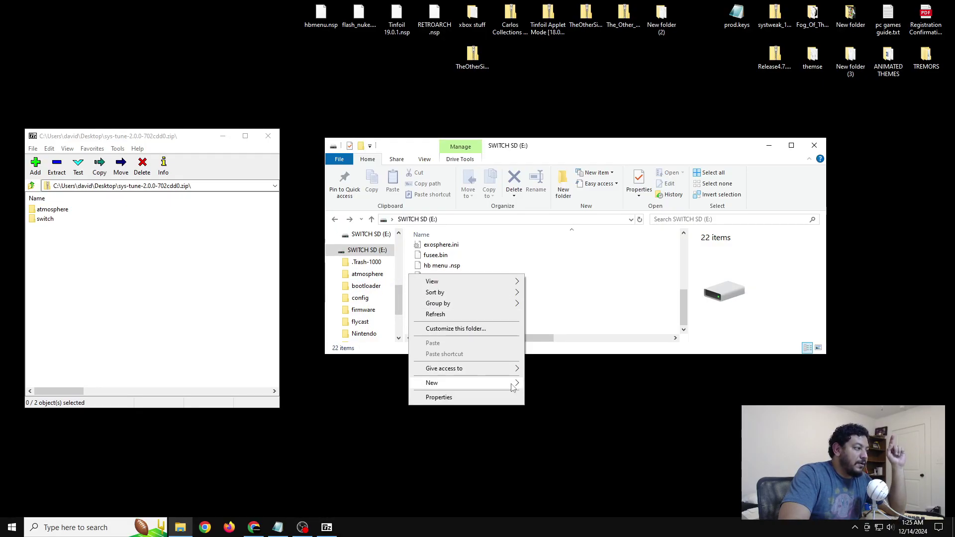
mouse_move(517, 383)
click(547, 385)
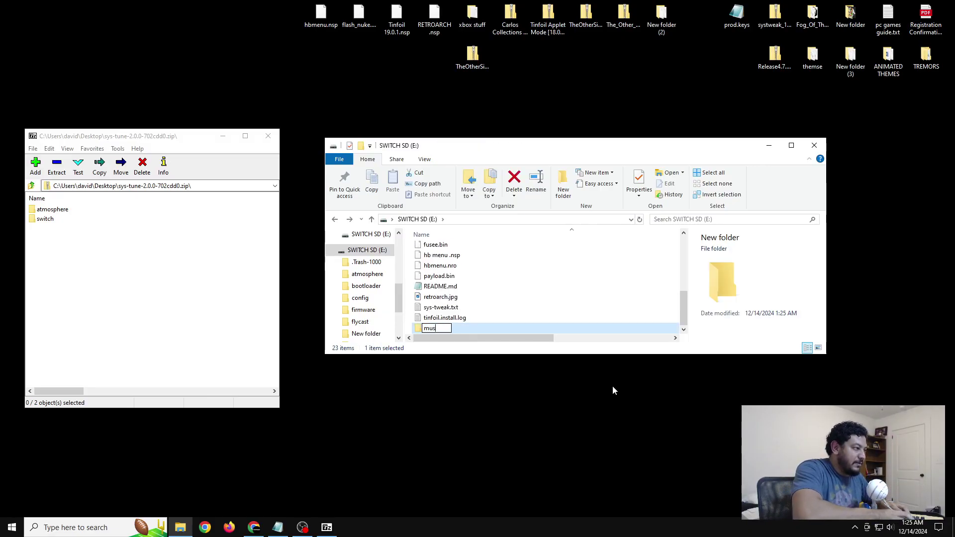
key(Return)
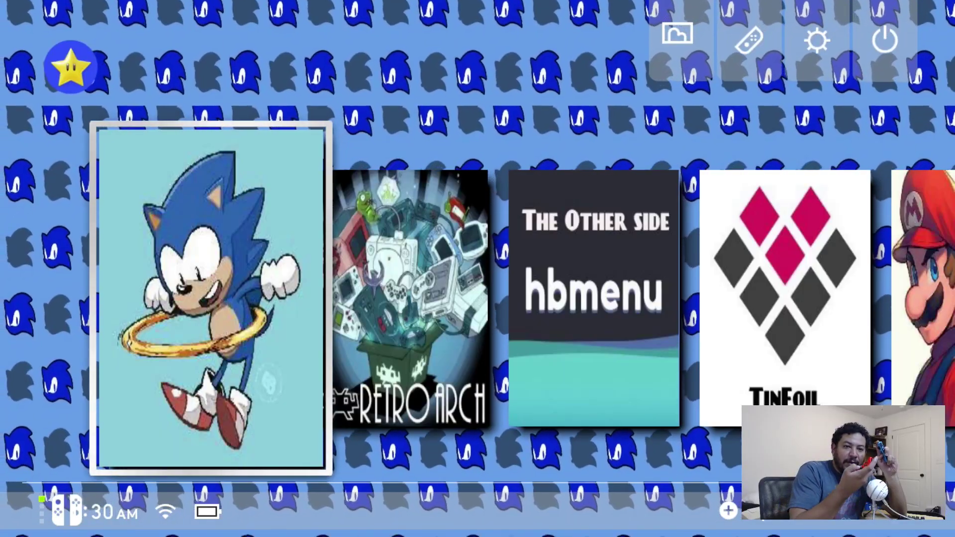
Open the Tesla overlay and launch sys-tune.
key(l+Down)
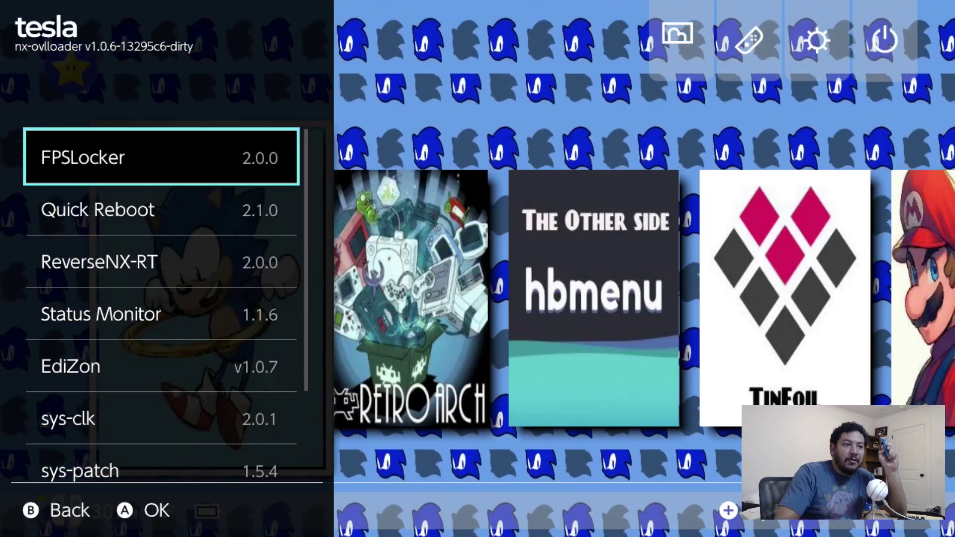
key(Down)
key(Down)
key(Down)
key(Down)
key(Down)
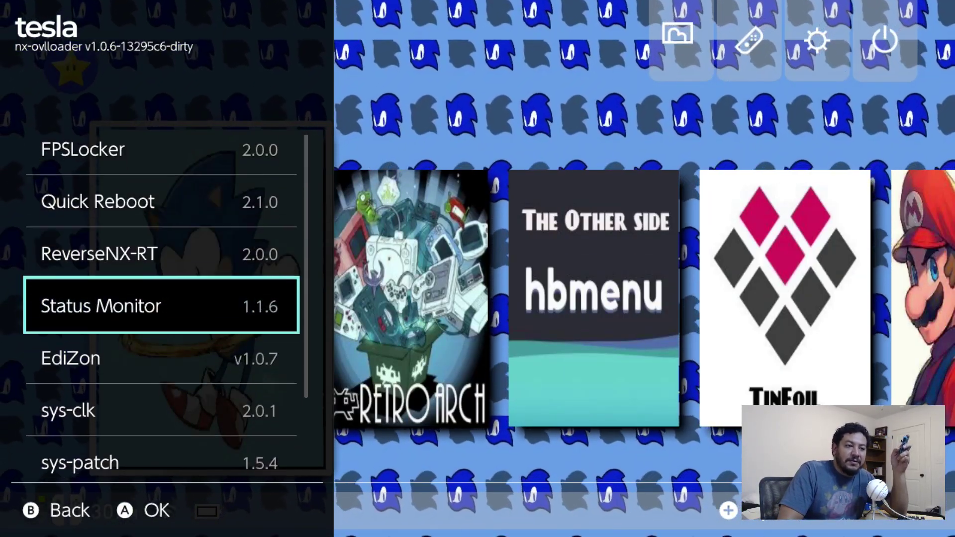
key(Down)
key(Down)
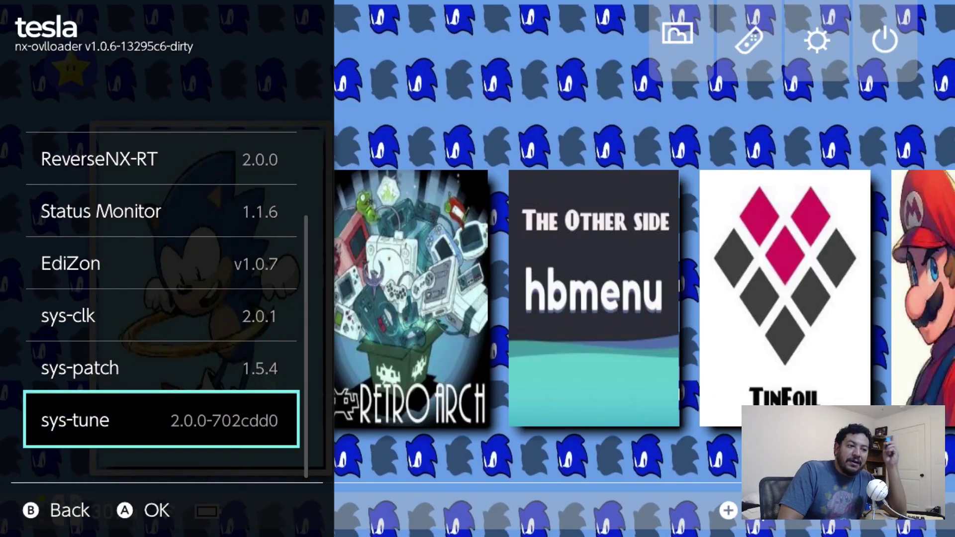
key(Return)
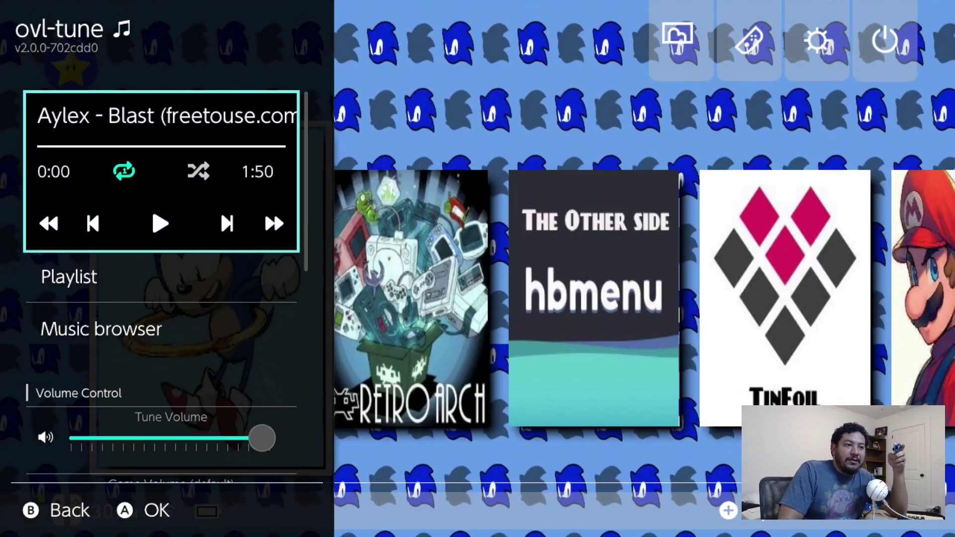
Add a /music/ track from the Music browser to the playlist, then return to the player.
key(Down)
key(Down)
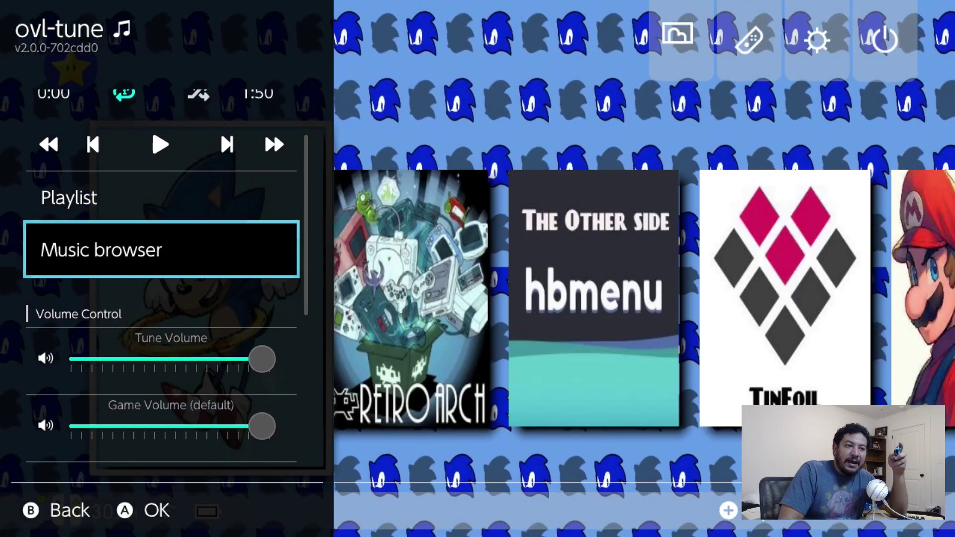
key(Up)
key(Up)
key(Down)
key(Down)
key(Return)
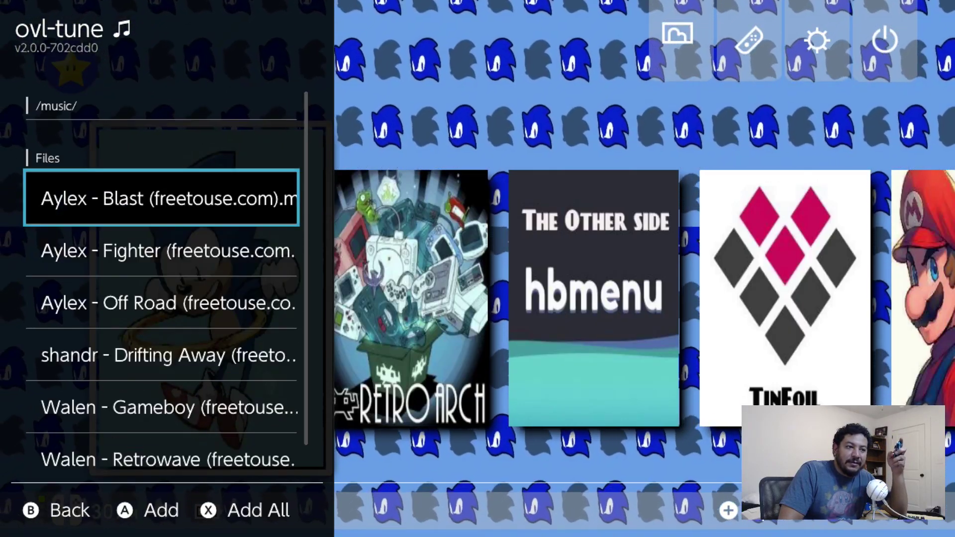
key(Down)
key(Return)
key(Down)
key(Down)
key(Down)
key(Down)
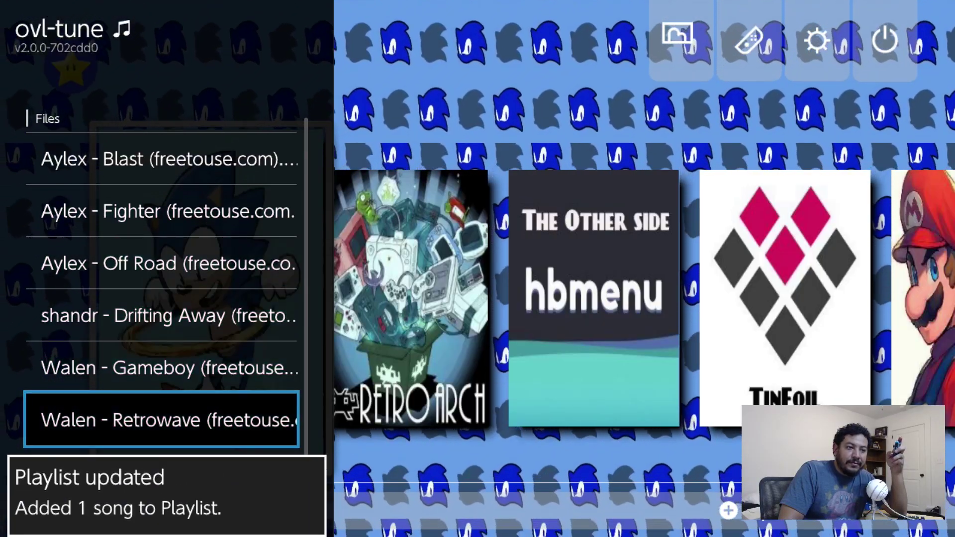
key(Escape)
key(Up)
key(Up)
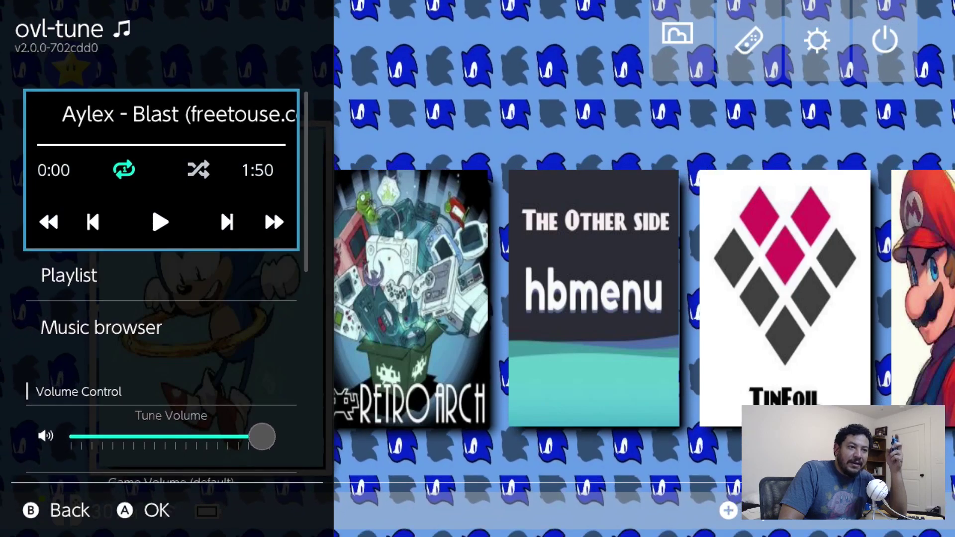